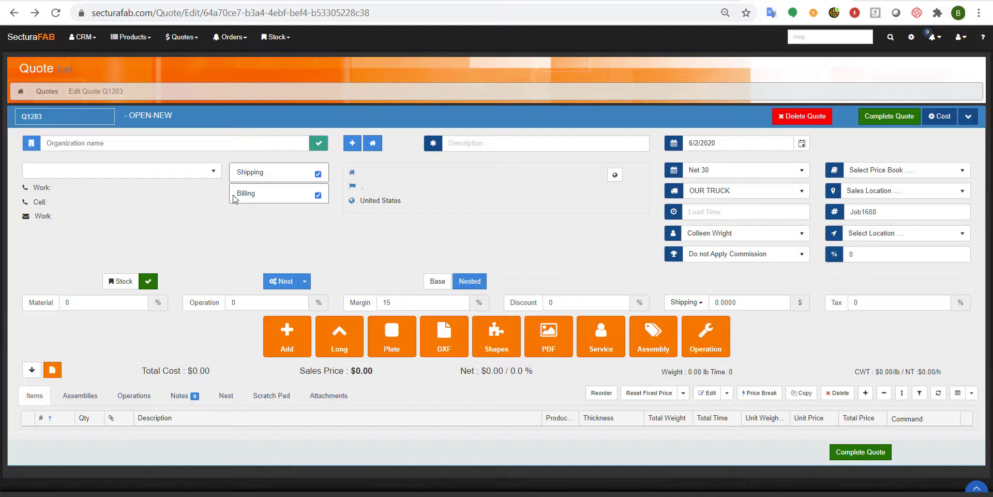
- Start a shape item, choose the A - Center Post shape and set its height to 30 in
left_click(495, 337)
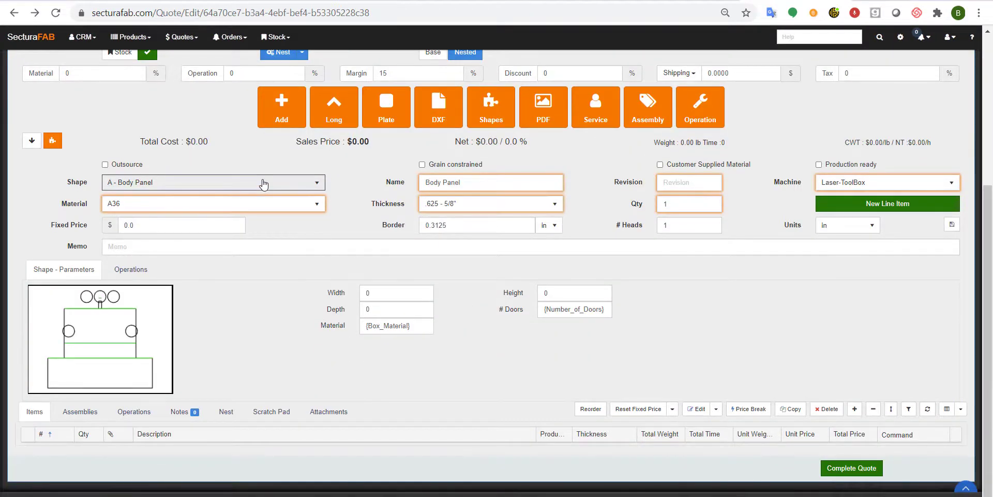
left_click(263, 183)
left_click(258, 263)
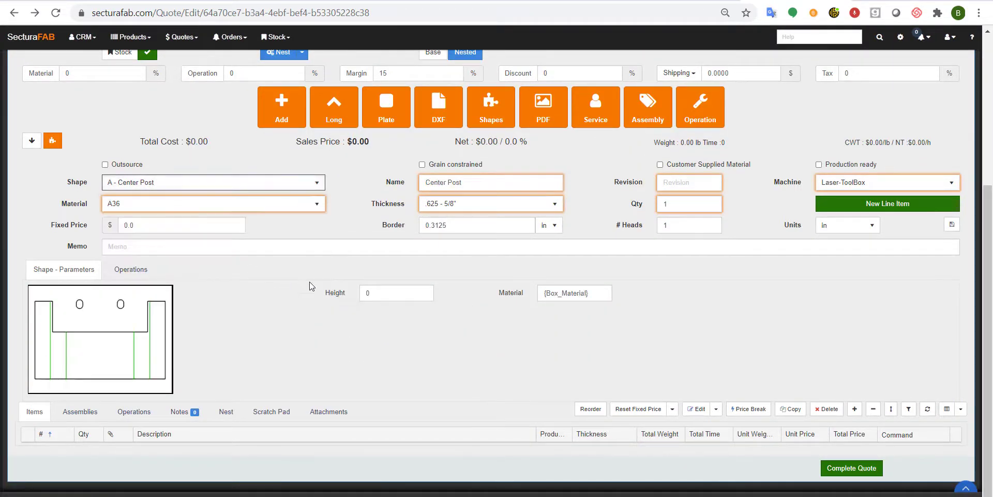
left_click(412, 293)
type("30")
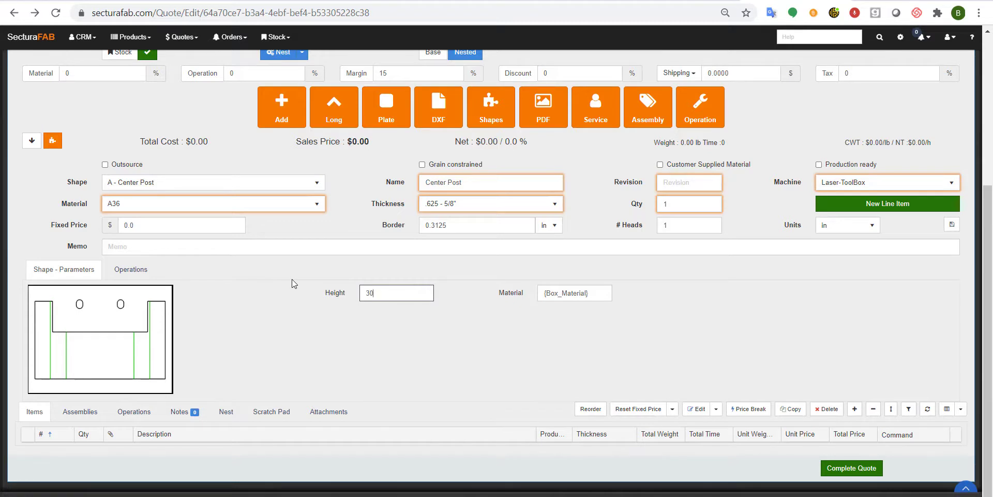
key("Tab")
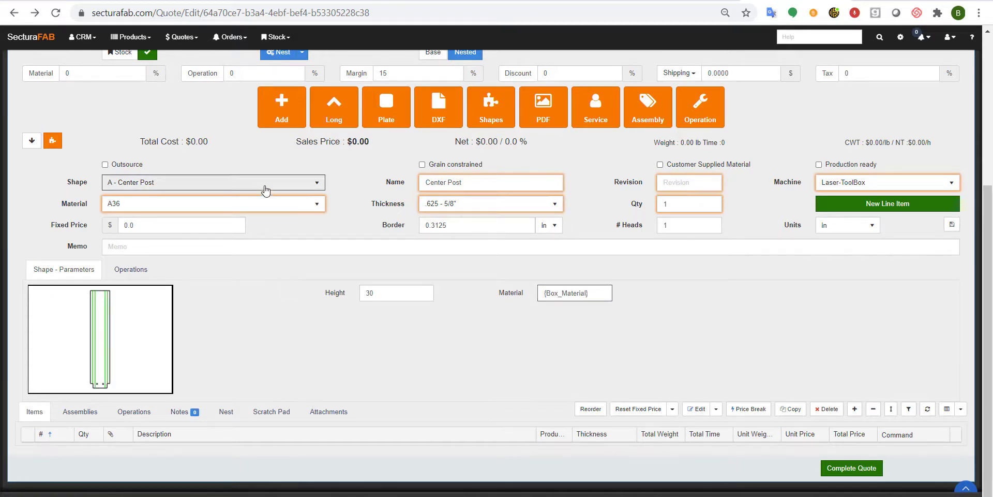
- Switch the shape to A - Door Liner, set width 20 in and height 30 in, and add it as a line item
left_click(263, 184)
left_click(229, 279)
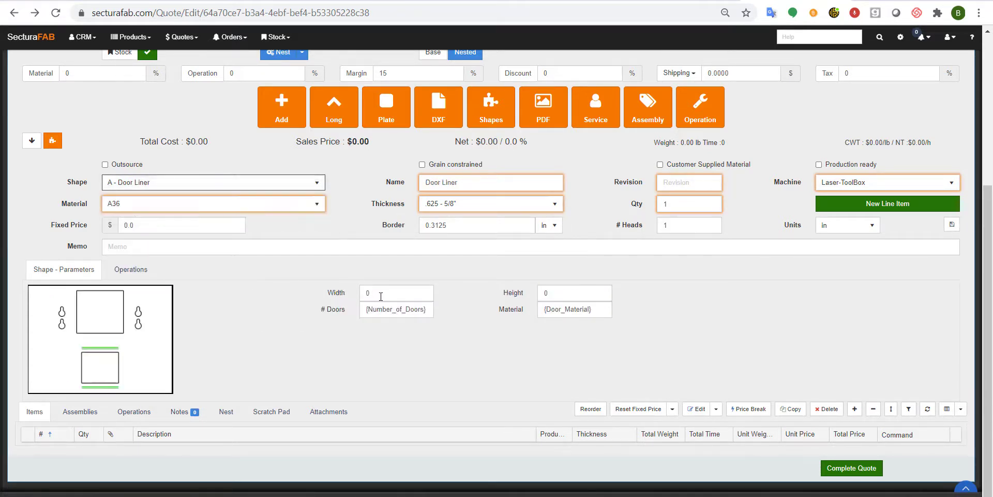
left_click(377, 294)
type("20")
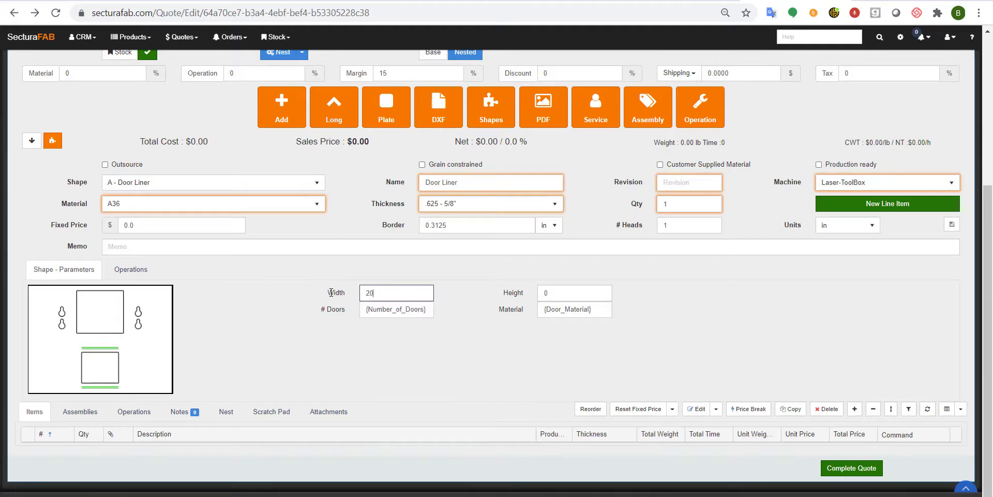
key("Tab")
type("30")
key("Tab")
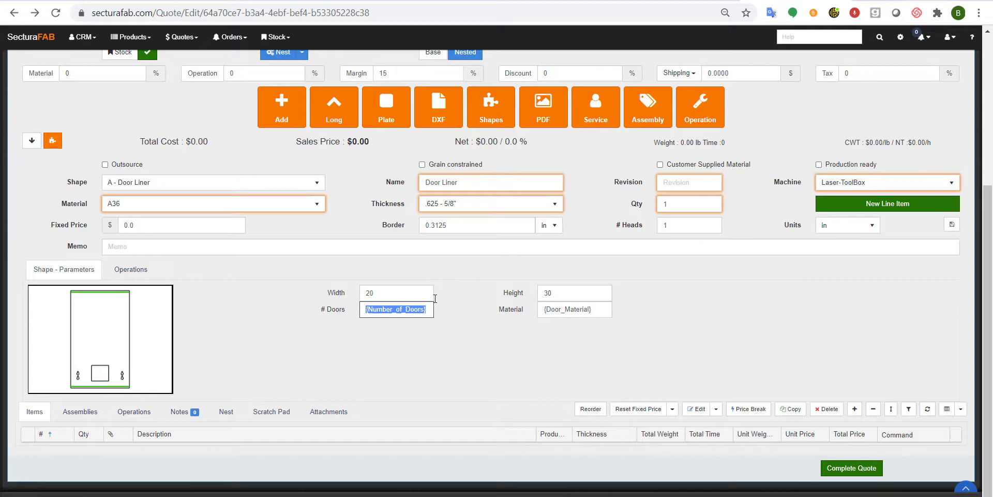
left_click(923, 206)
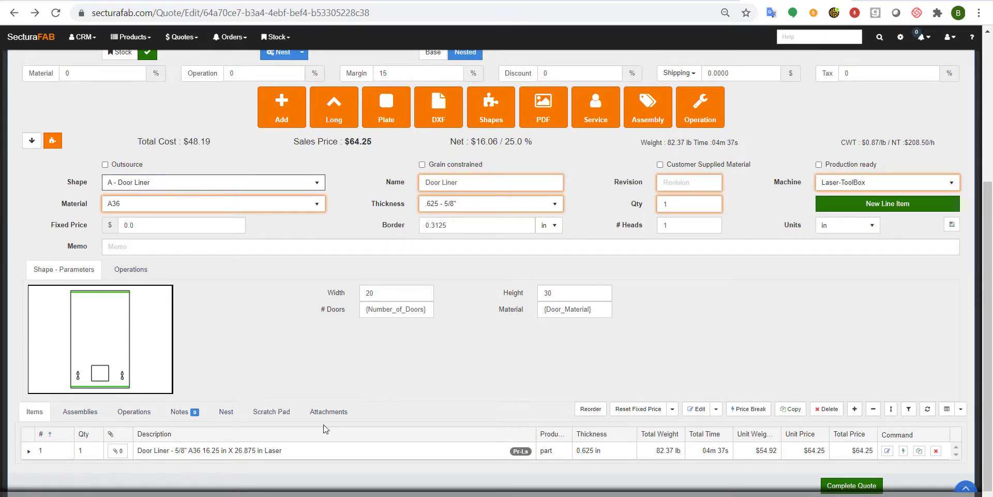
- Delete the Door Liner line item from the quote
left_click(319, 450)
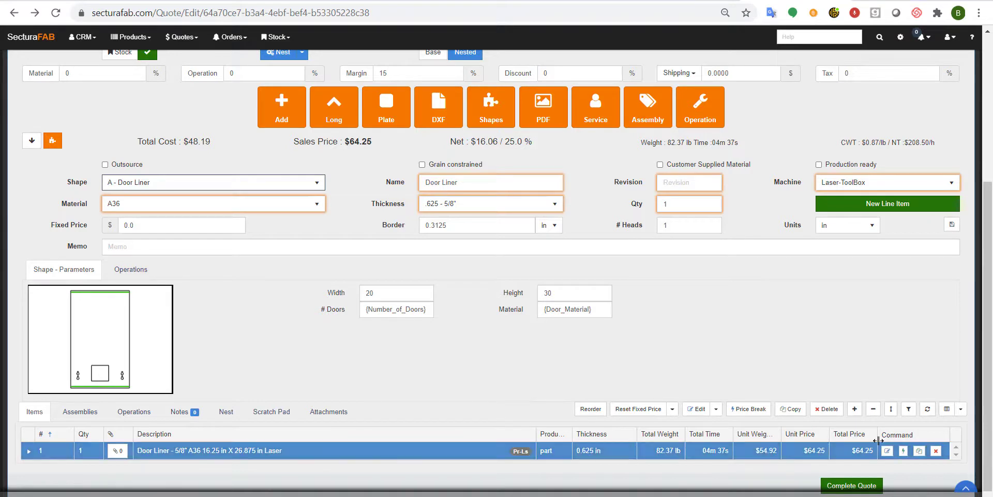
left_click(935, 452)
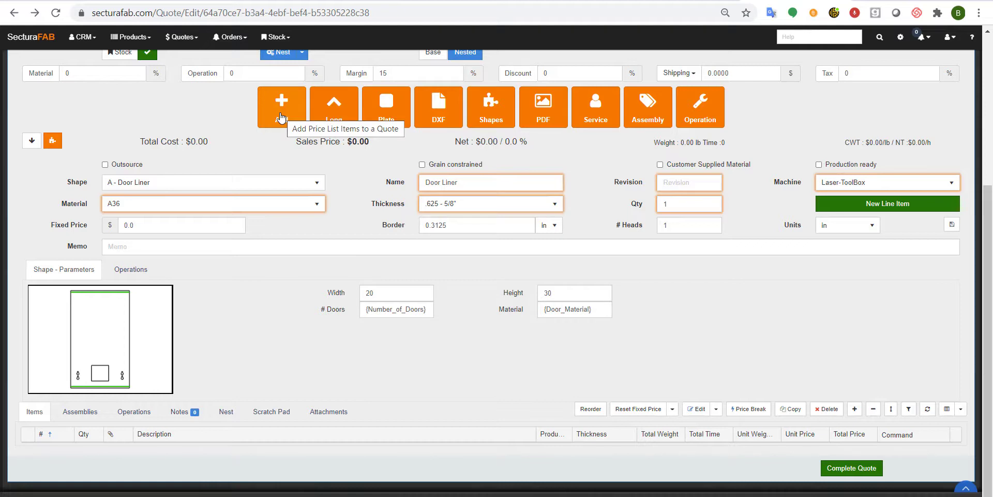
- Start adding a price list item of type Configuration and choose the PToolbox product
left_click(281, 117)
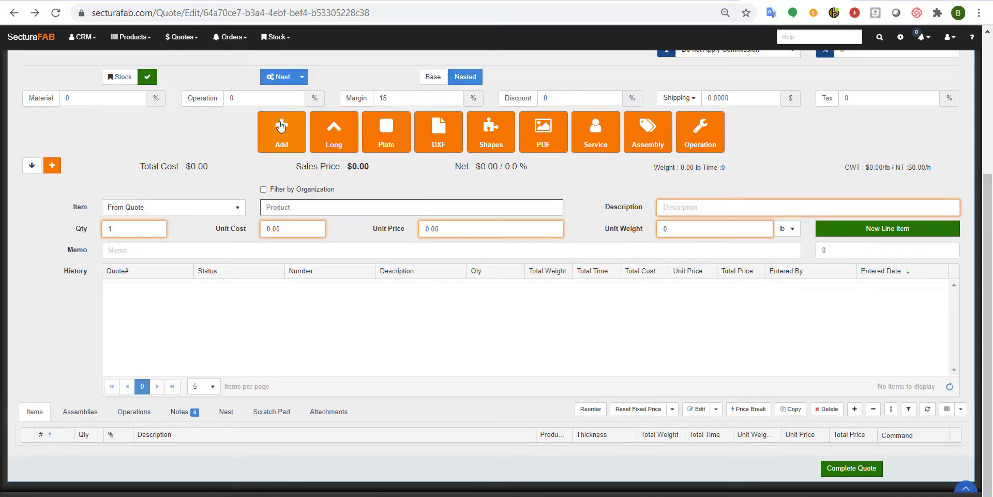
left_click(232, 206)
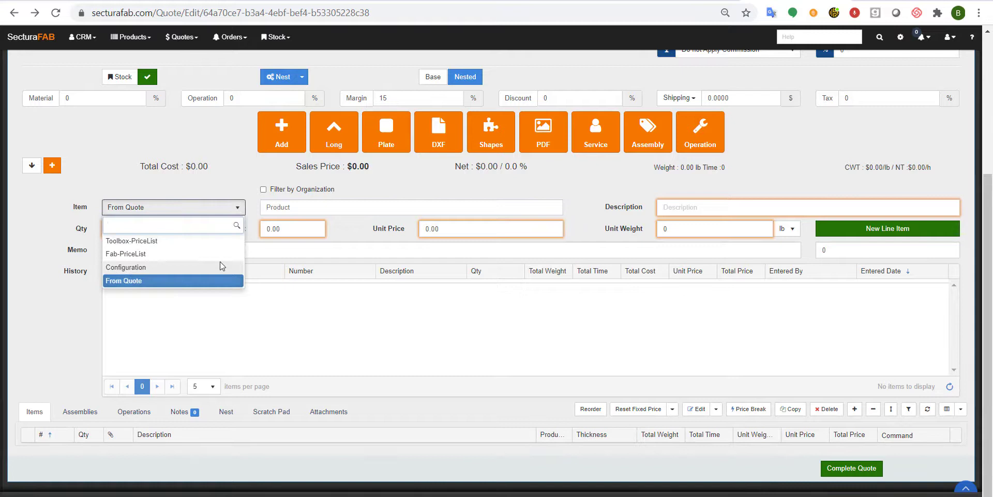
left_click(219, 258)
left_click(283, 210)
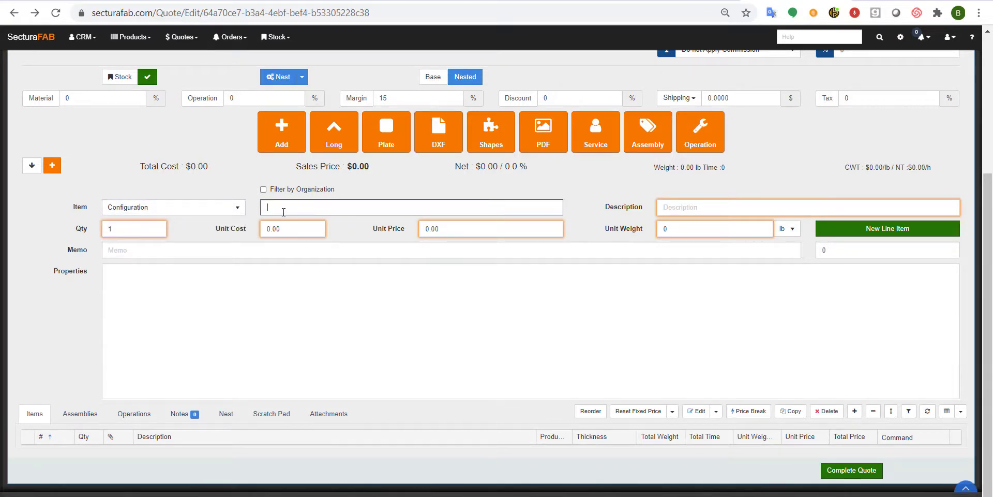
left_click(296, 248)
- Set the toolbox's width to 30, height to 20, depth to 10 and number of doors to 2
scroll(288, 277, "down", 3)
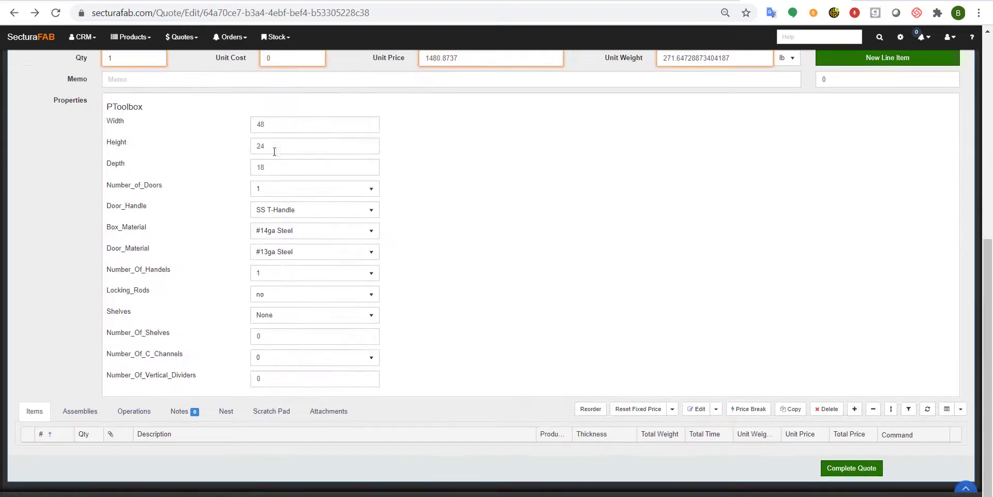
key("ctrl+a")
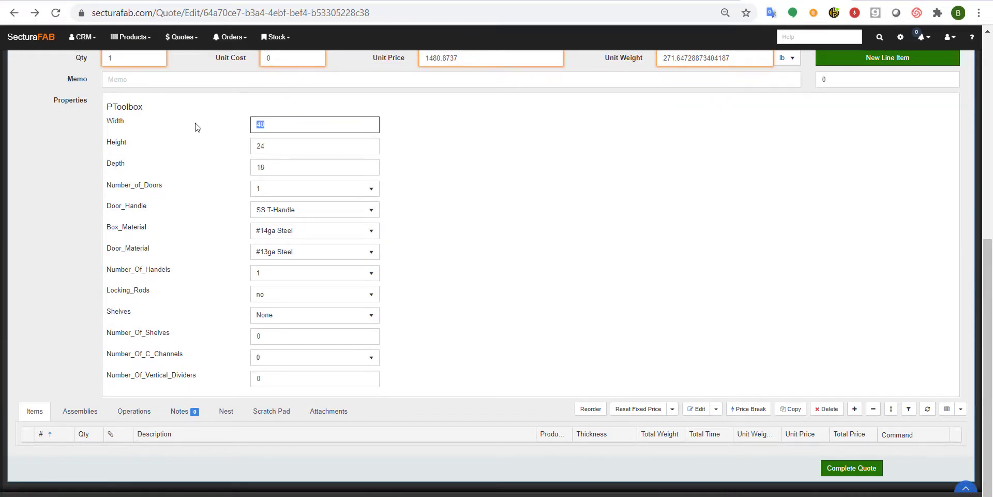
type("30")
key("Tab")
type("20")
key("Tab")
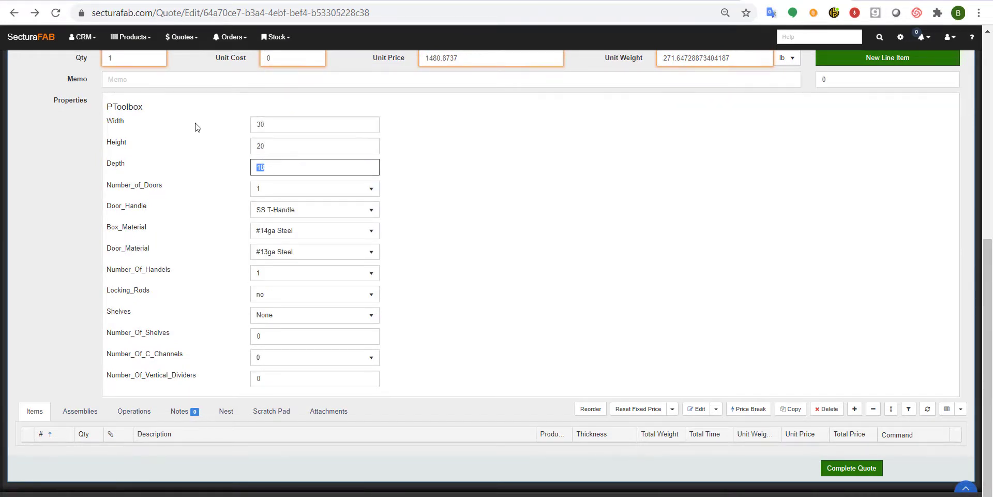
type("10")
key("Tab")
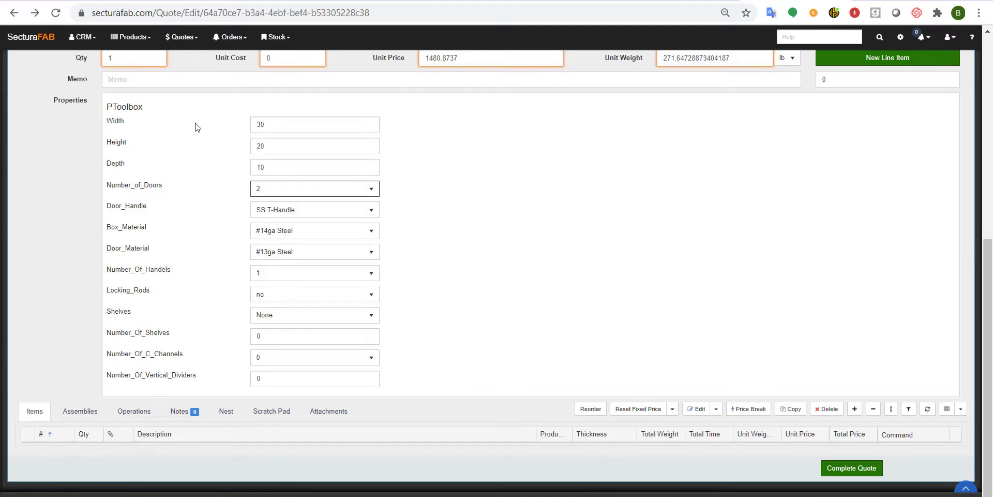
- Configure the toolbox with 2 handles, locking rods set to yes, and Welded-Door Length shelves
left_click(294, 272)
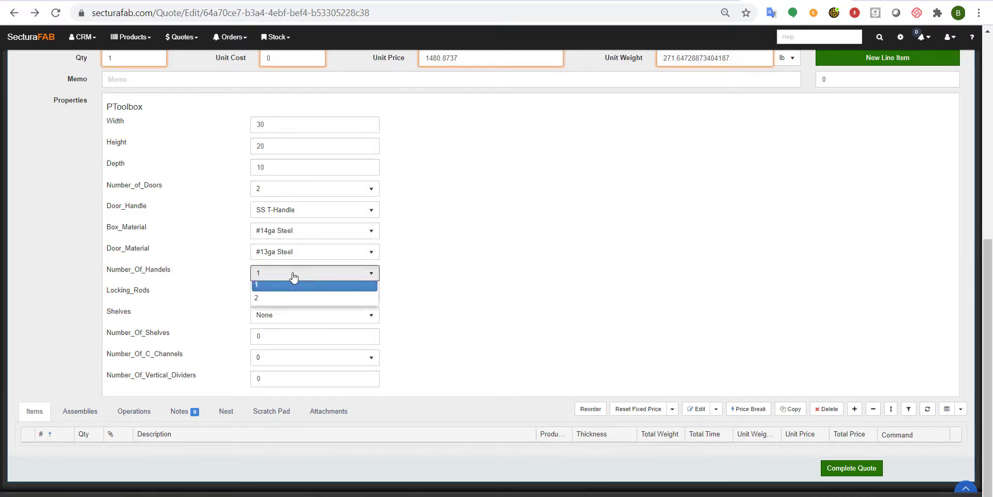
left_click(282, 302)
left_click(282, 295)
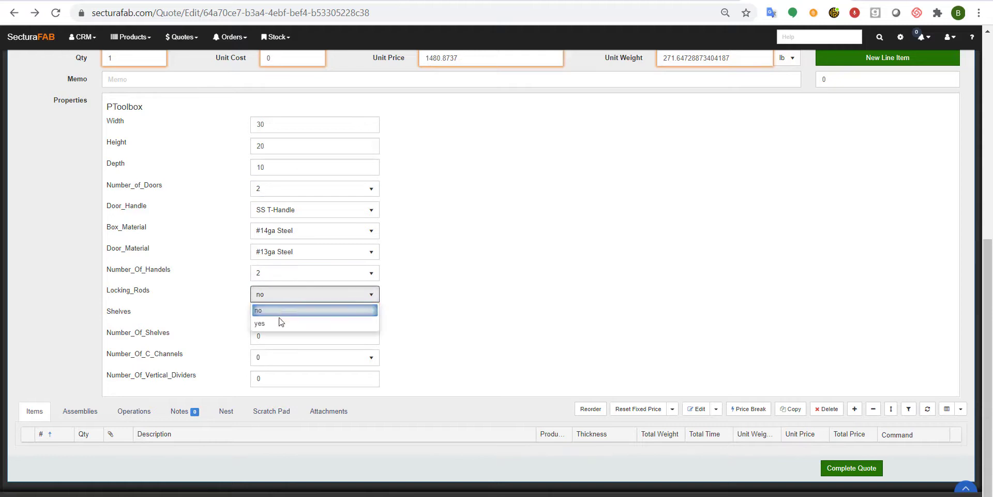
left_click(277, 323)
left_click(278, 317)
left_click(278, 354)
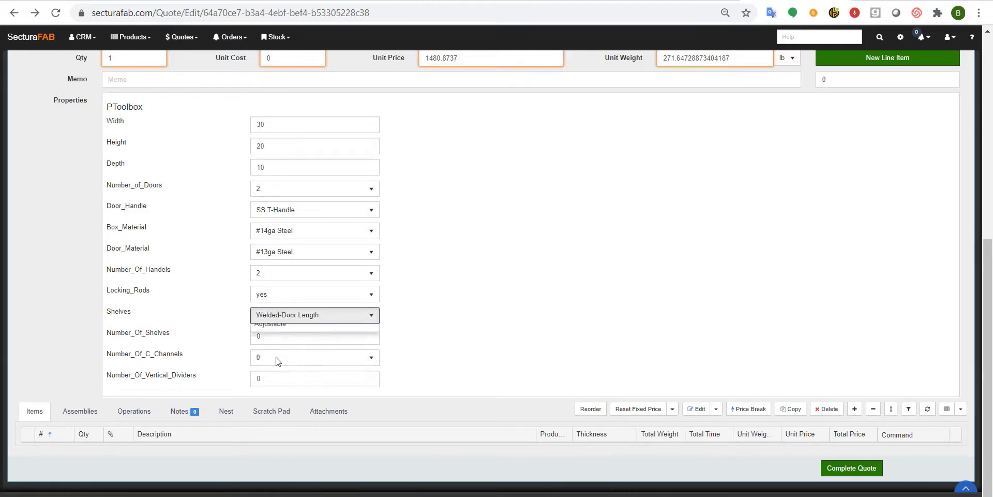
- Set the toolbox to 10 shelves and 8 C channels, and add the configuration to the quote as a line item
key("Tab")
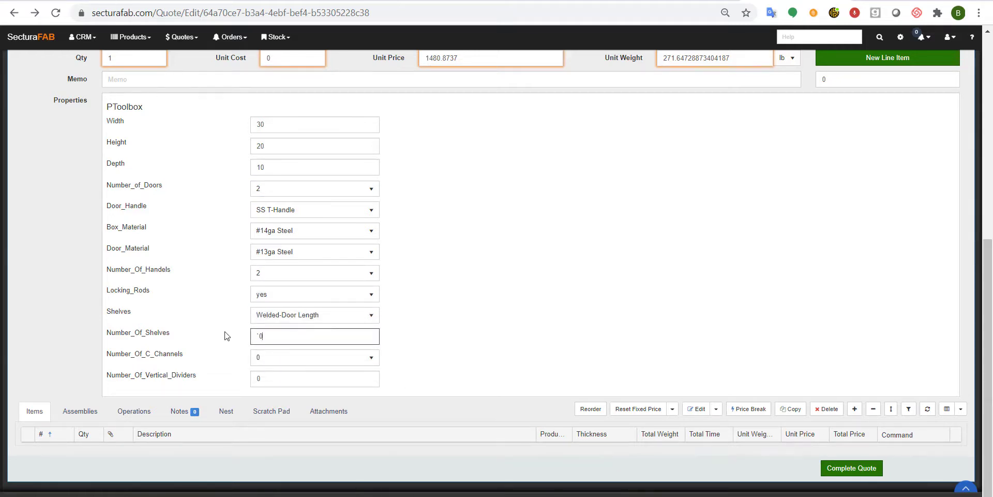
type("10")
key("Tab")
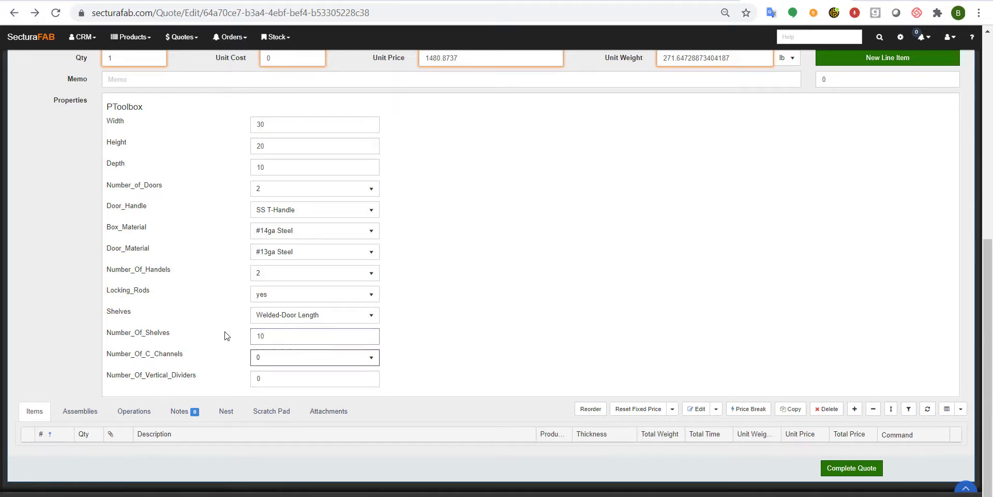
left_click(330, 362)
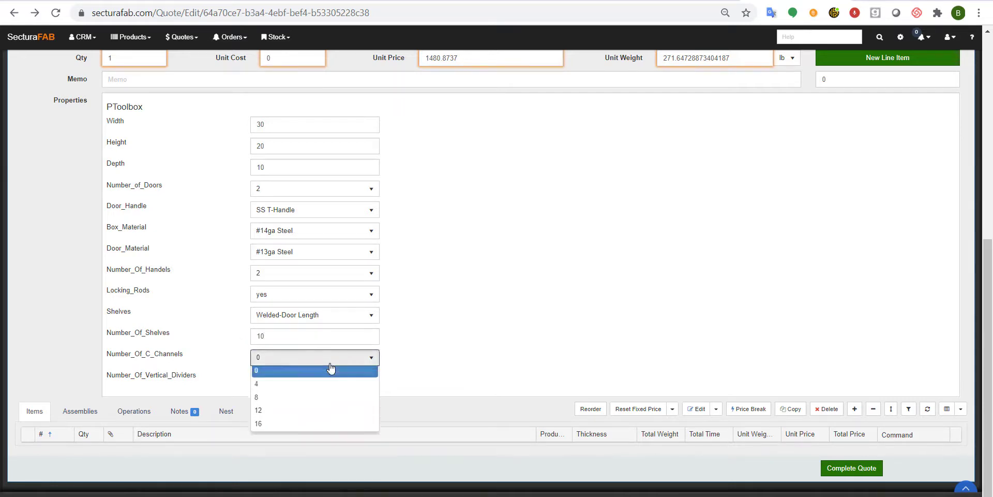
left_click(311, 396)
scroll(694, 312, "up", 3)
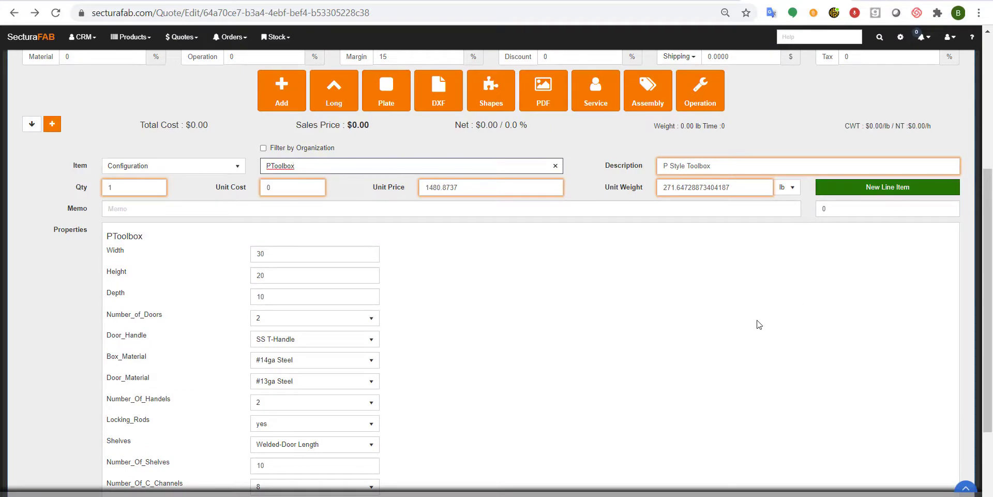
scroll(643, 378, "down", 3)
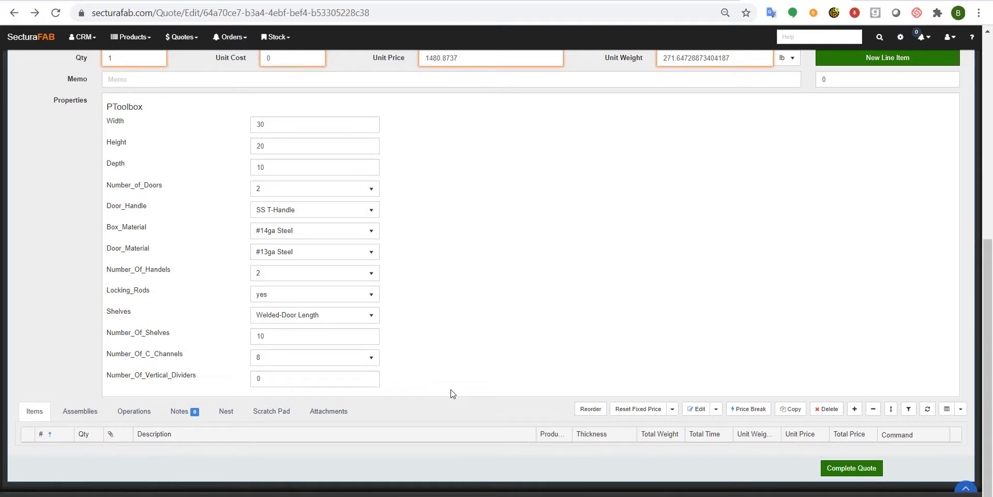
- Review the toolbox's generated line items and the components of the Door Assembly in the assemblies view
scroll(450, 394, "down", 4)
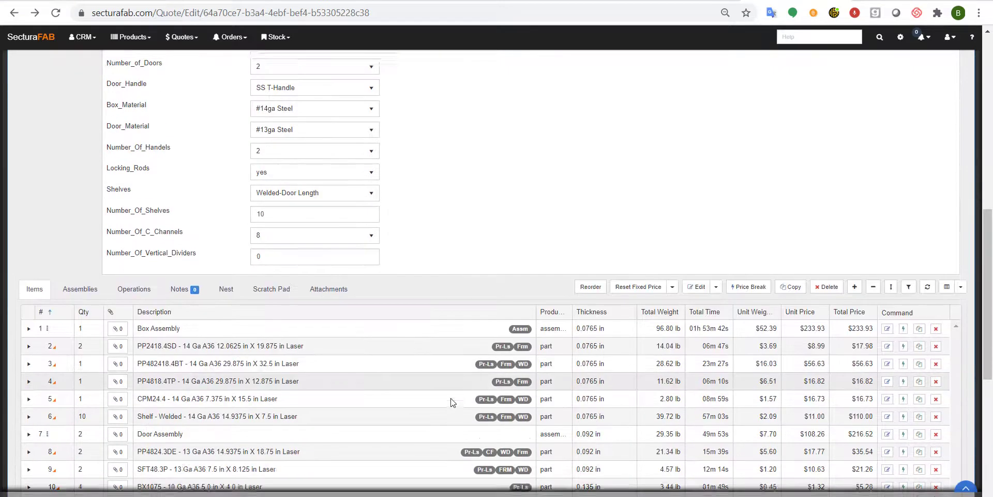
scroll(305, 210, "down", 3)
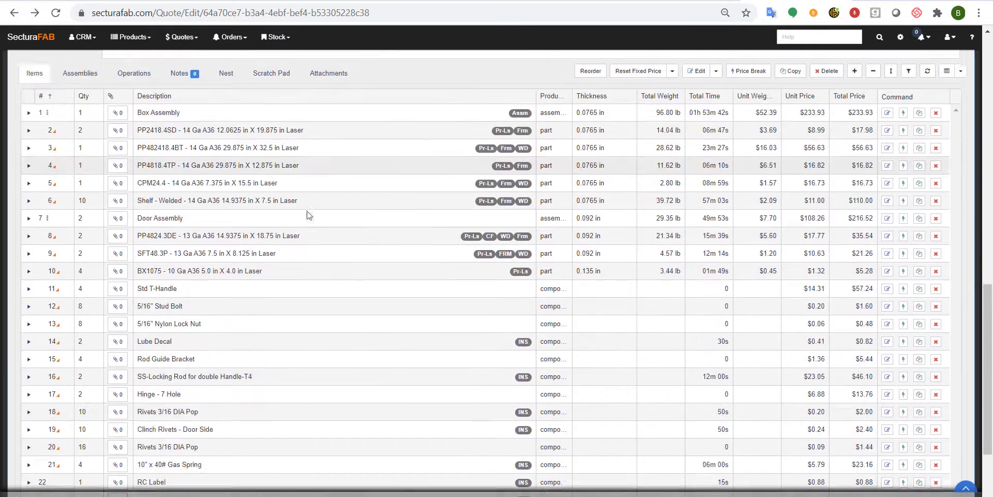
scroll(211, 146, "down", 3)
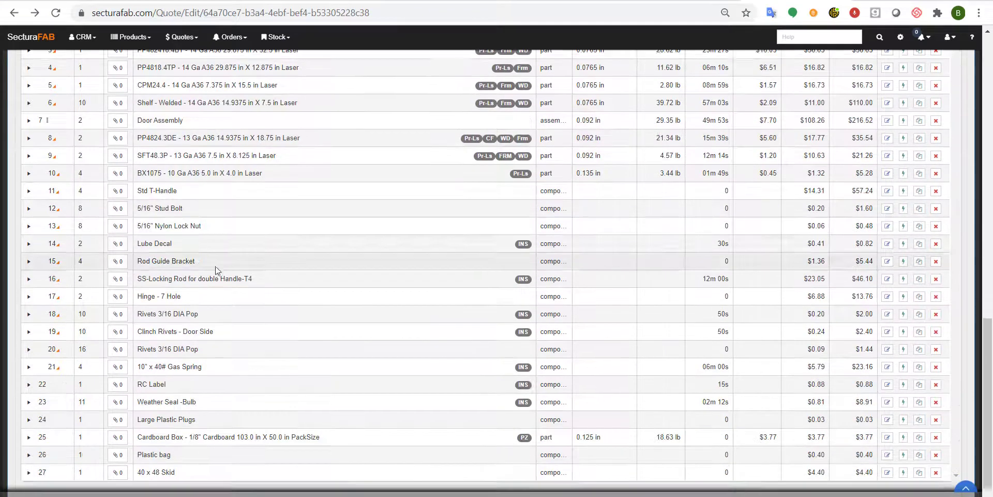
scroll(220, 267, "up", 5)
left_click(80, 195)
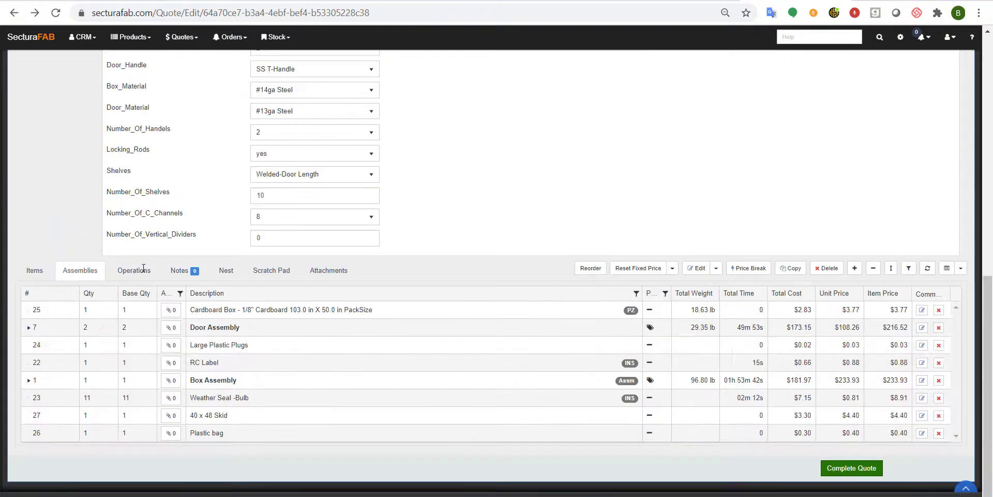
left_click(28, 327)
scroll(32, 338, "down", 3)
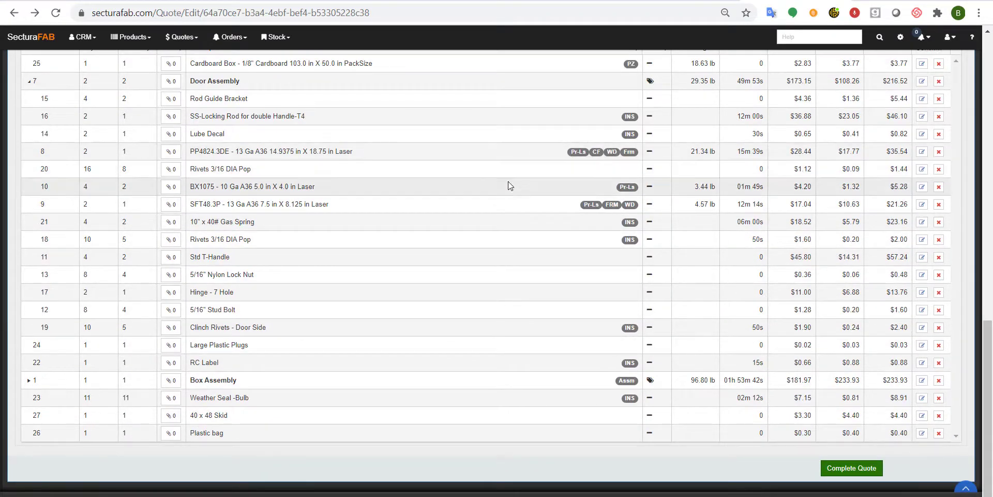
scroll(508, 185, "up", 4)
- Return to the item list and examine the primary costs of part PP2418.4SD
left_click(32, 222)
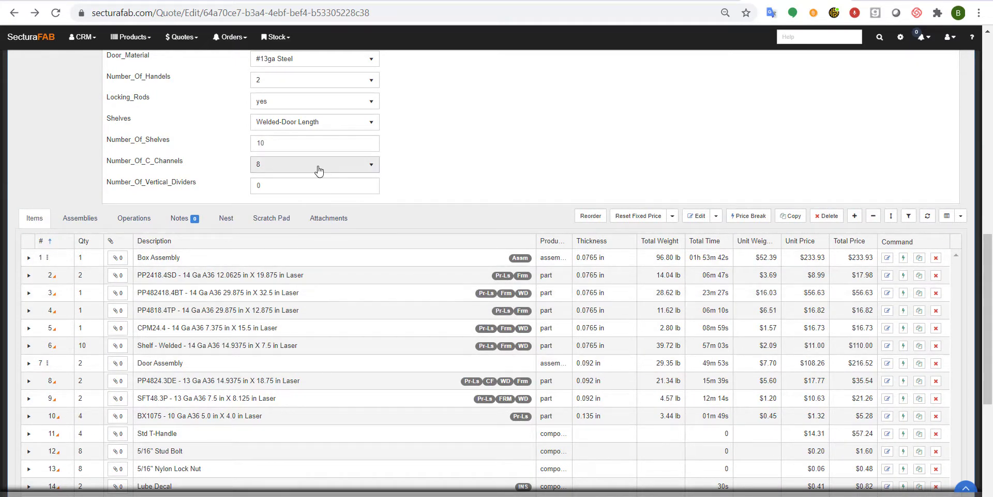
left_click(28, 275)
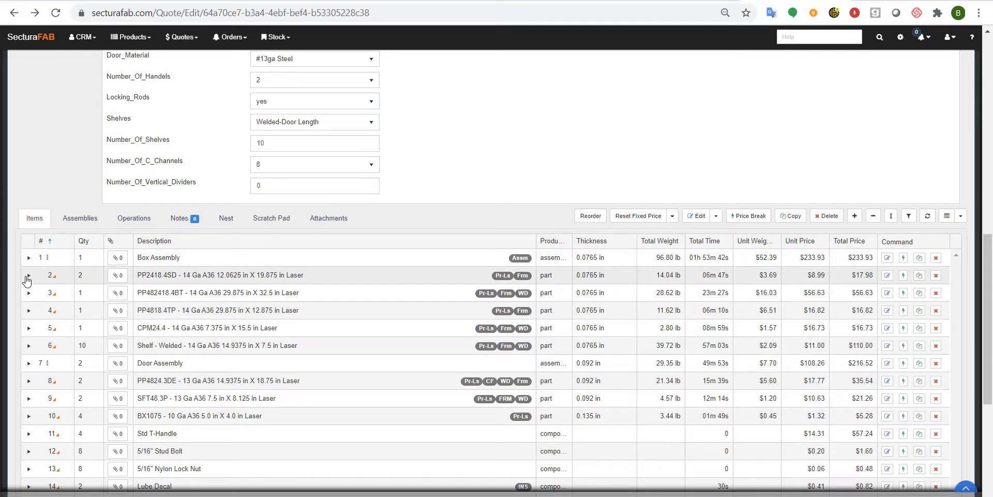
scroll(33, 277, "down", 2)
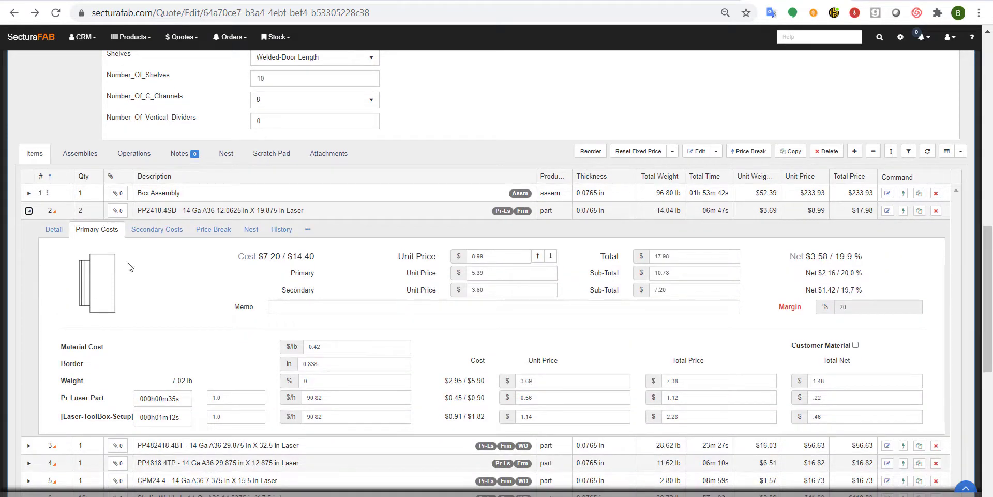
- Run nesting on the quote's parts
scroll(204, 259, "up", 5)
scroll(206, 260, "up", 4)
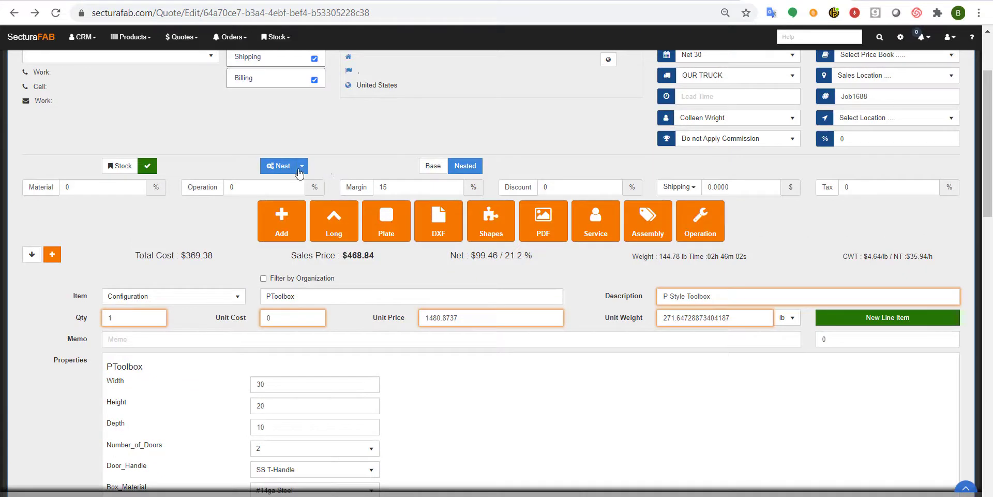
left_click(281, 165)
left_click(286, 196)
- Review the nesting results for the A36 0.135 in and A36 0.0765 in Laser-ToolBox tasks
scroll(260, 325, "down", 5)
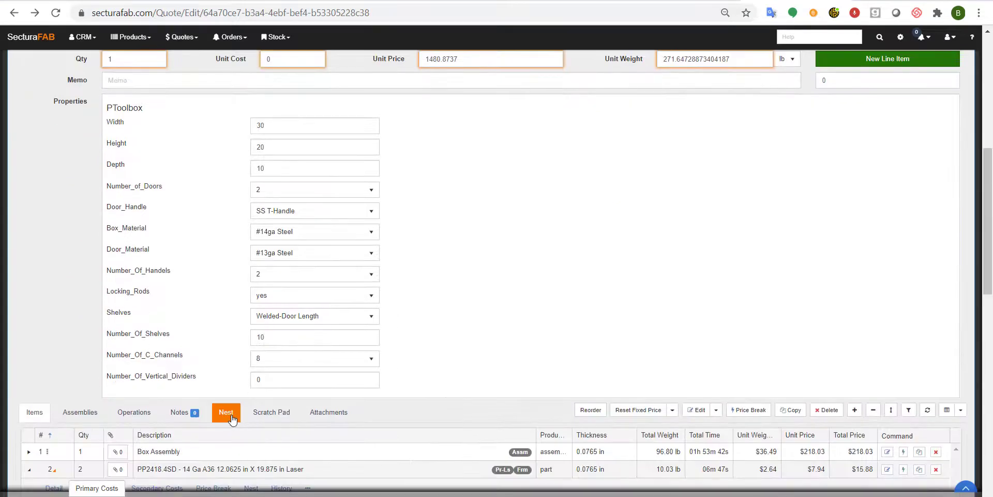
left_click(229, 411)
scroll(52, 414, "down", 2)
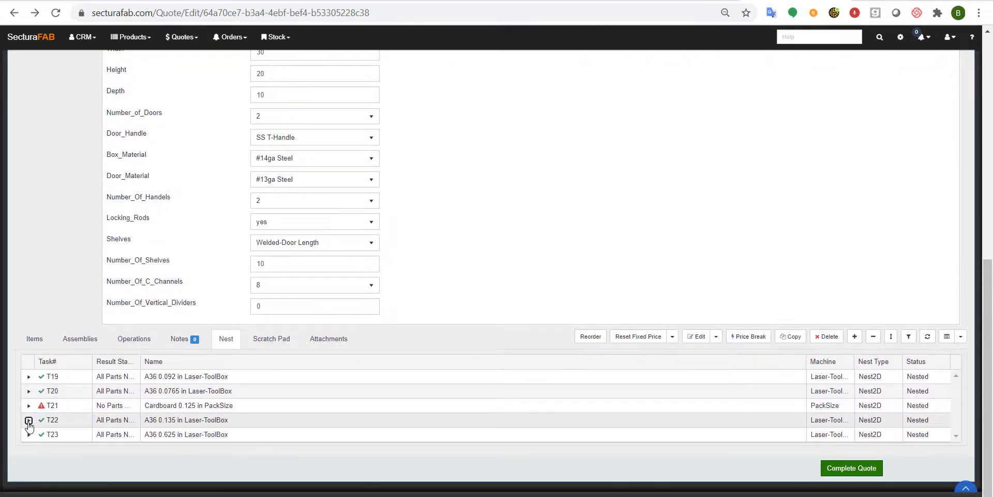
left_click(29, 420)
left_click(104, 404)
scroll(52, 311, "down", 3)
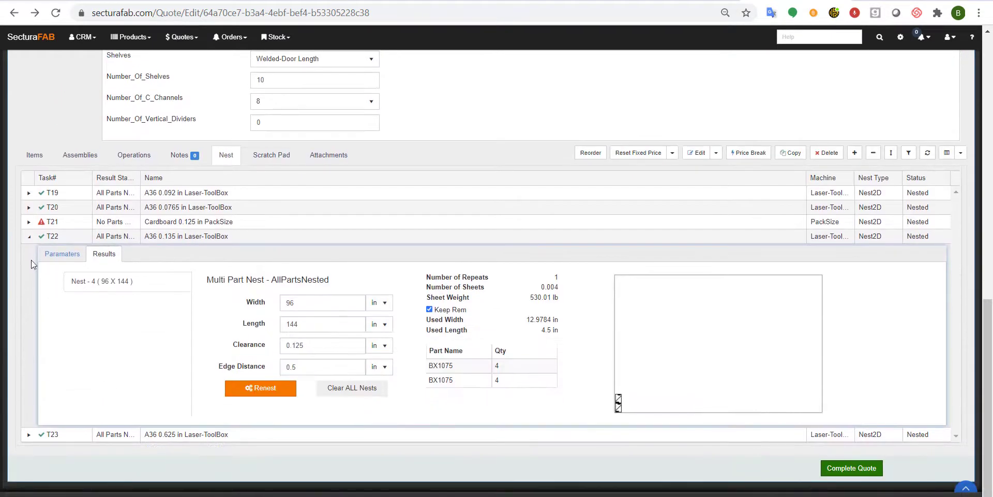
left_click(29, 207)
left_click(104, 225)
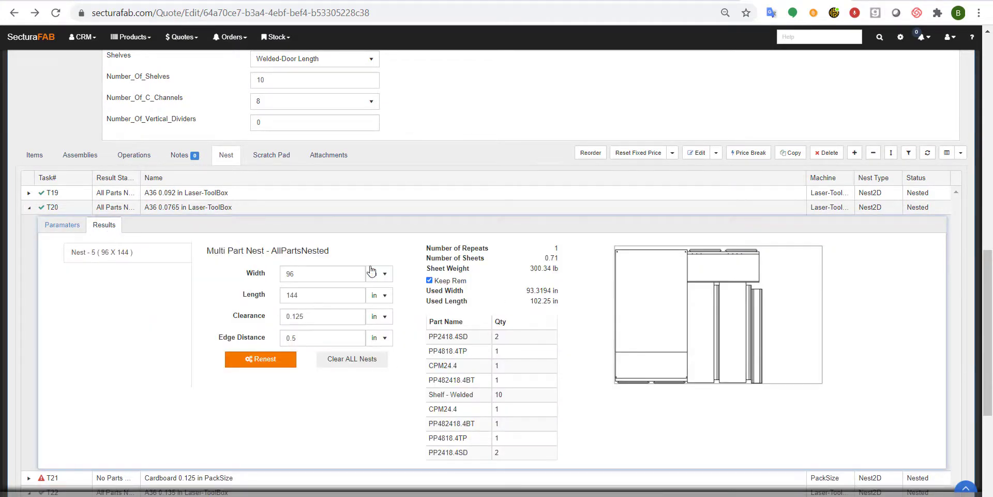
- Complete the quote
scroll(450, 301, "up", 3)
scroll(450, 301, "up", 7)
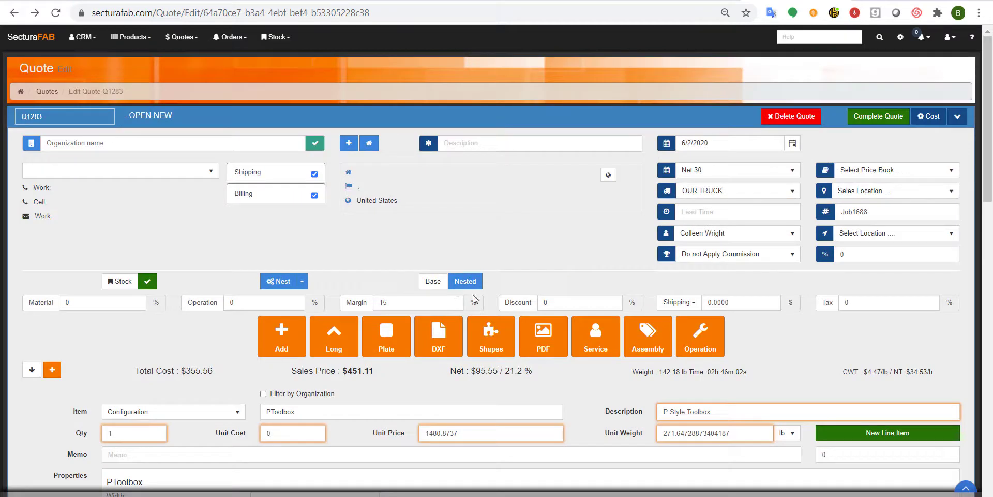
left_click(873, 125)
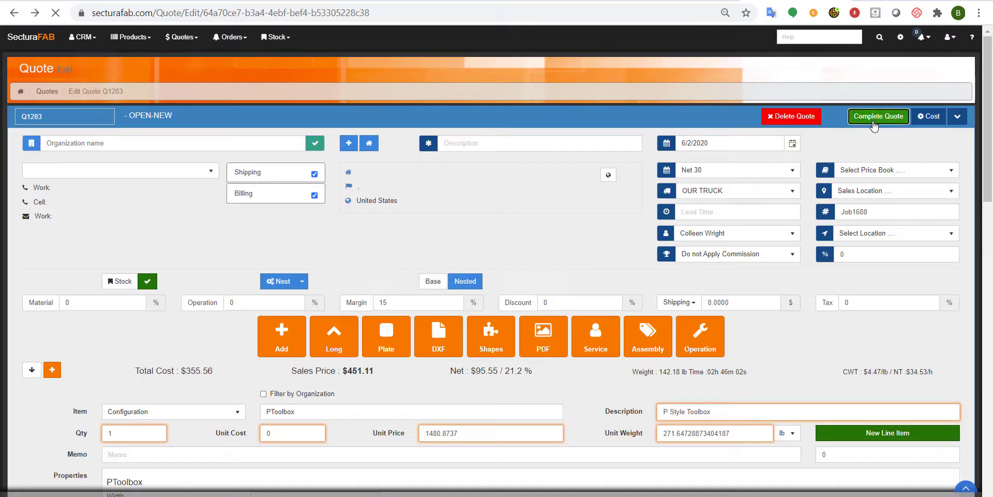